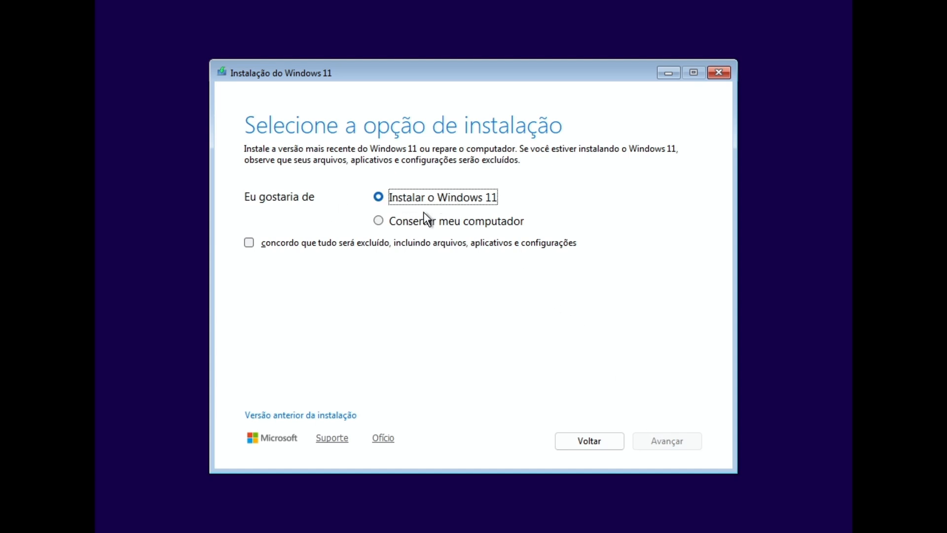
- Accept the disk-erase warning, skip the product key, and pick Windows 11 Pro
click(336, 242)
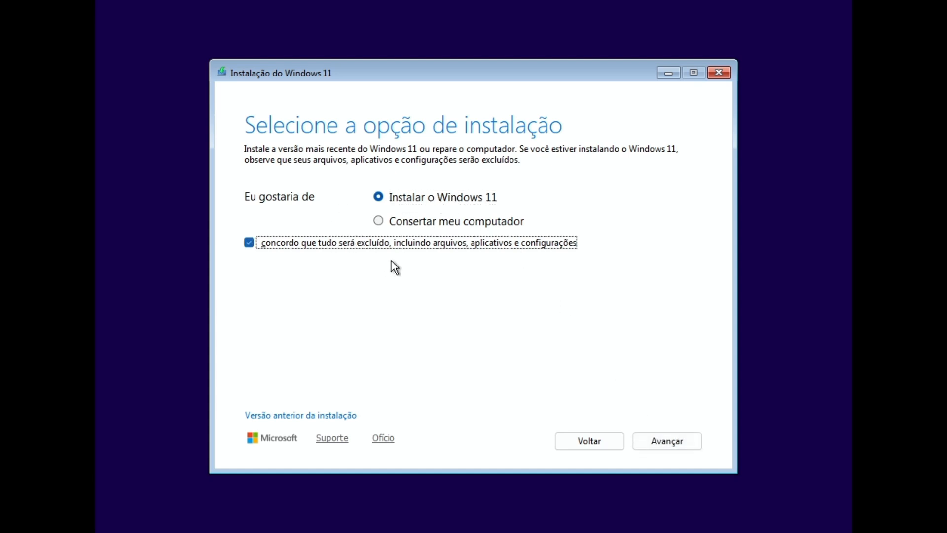
click(684, 436)
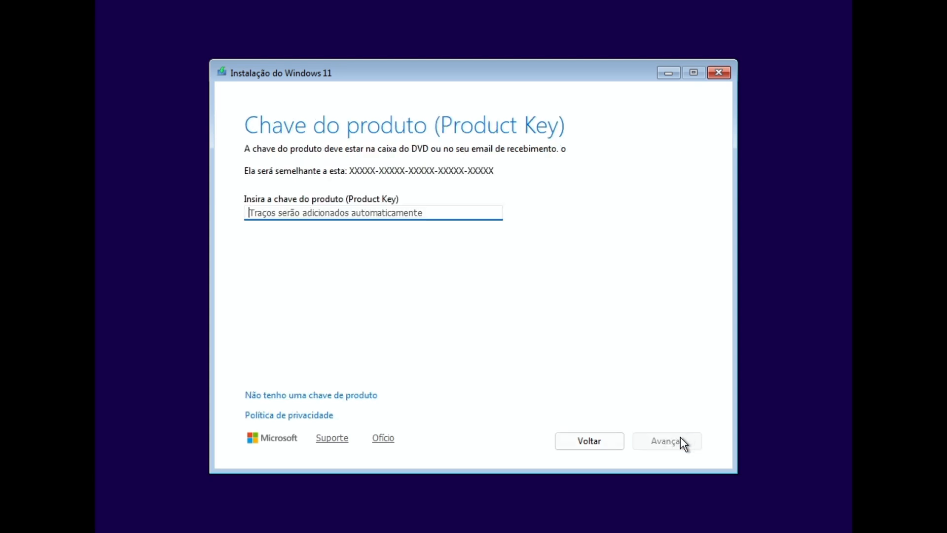
click(336, 395)
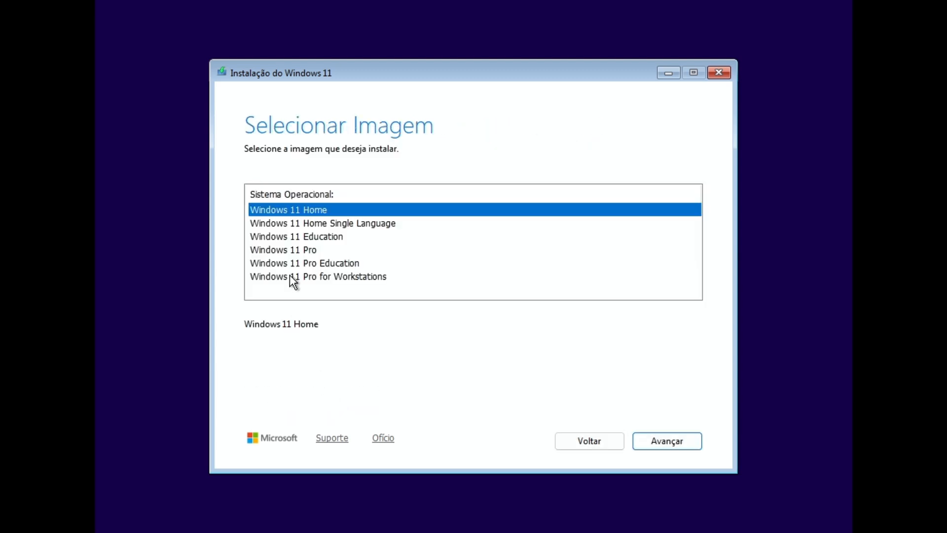
click(291, 246)
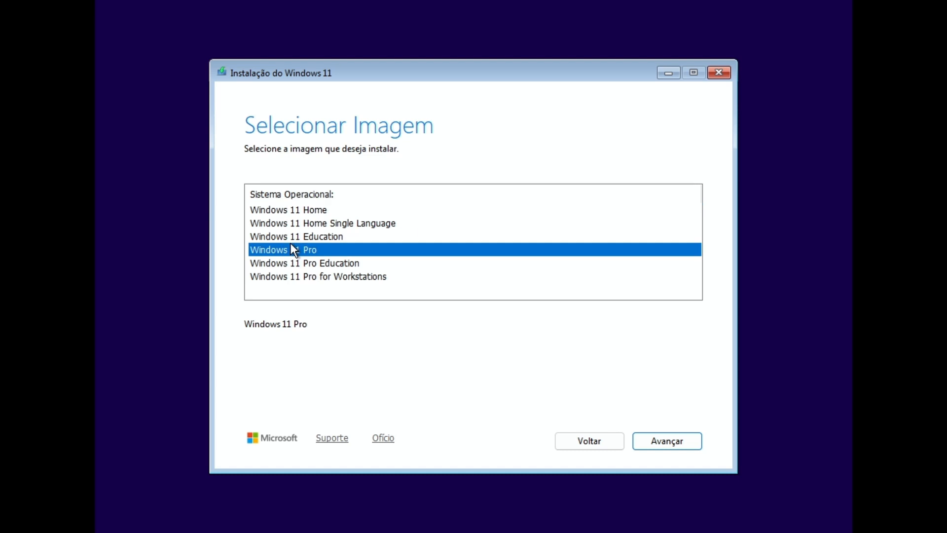
- Accept the license terms and install Windows 11 onto Disk 0's 70.0 GB unallocated space
click(669, 439)
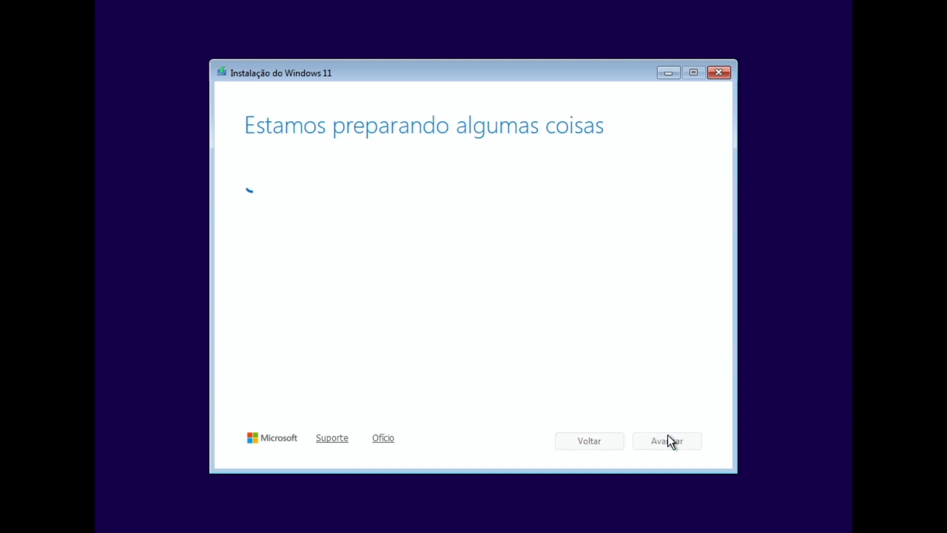
click(665, 438)
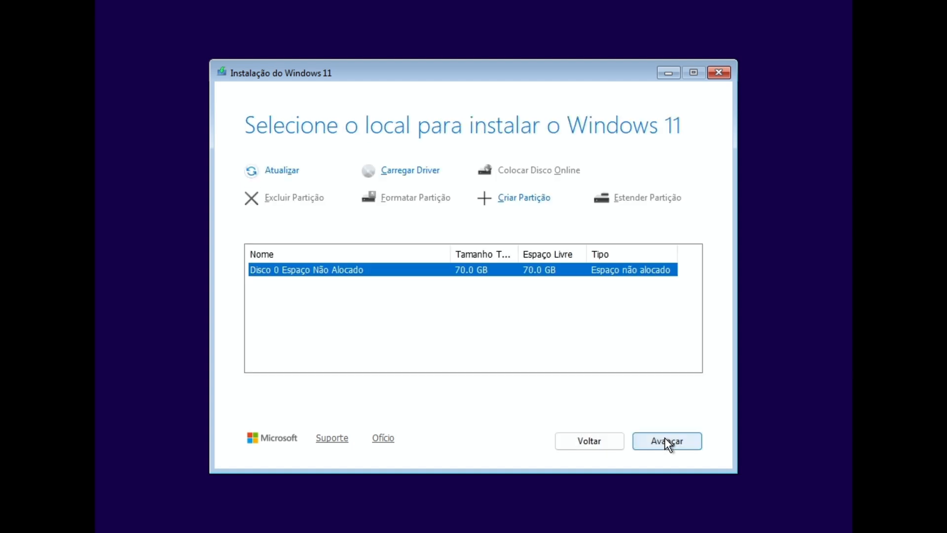
click(665, 439)
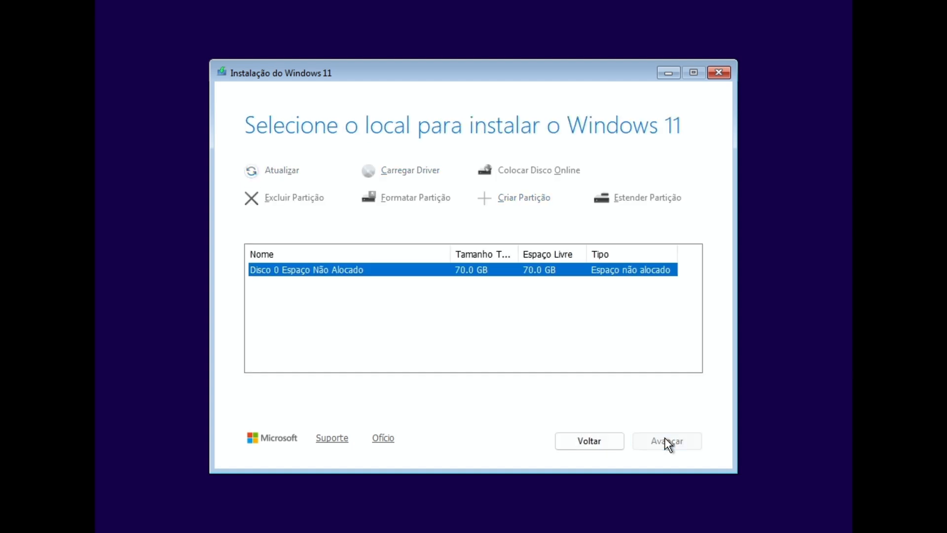
click(663, 438)
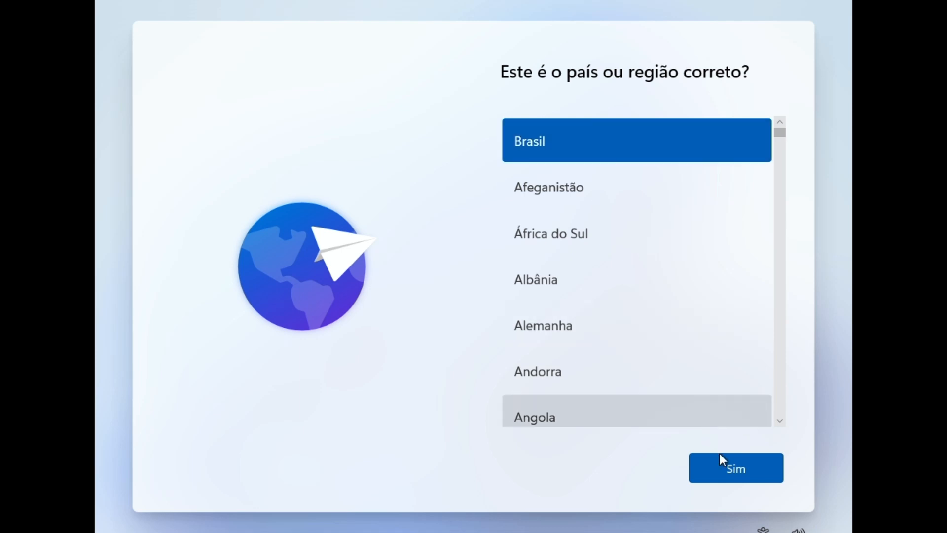
- Confirm Brasil and the Português (Brasil ABNT2) keyboard, skip a second layout, and pass the network page
click(739, 477)
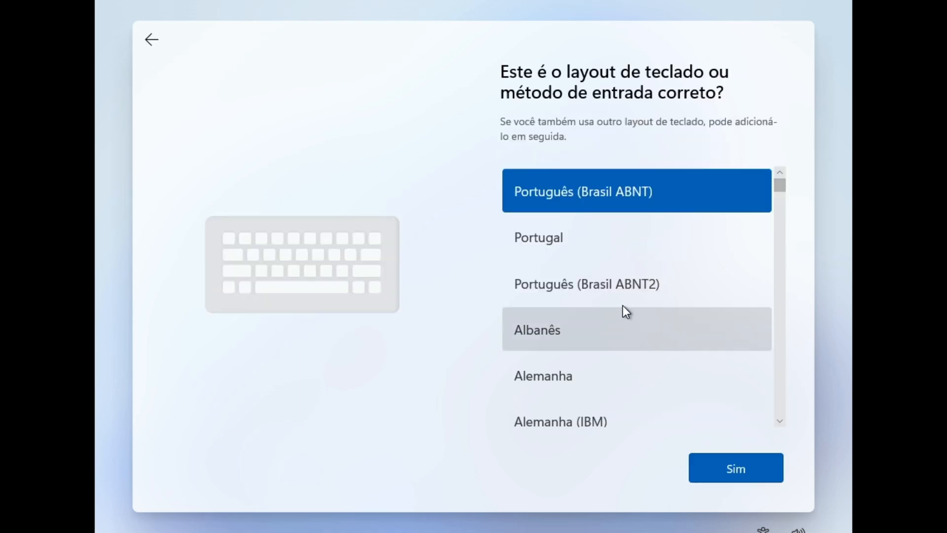
click(619, 289)
click(732, 469)
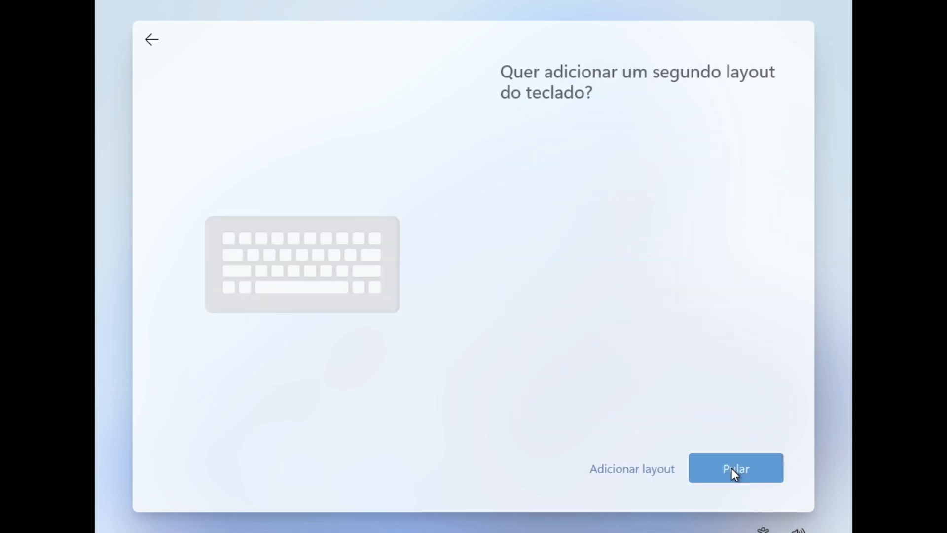
click(733, 469)
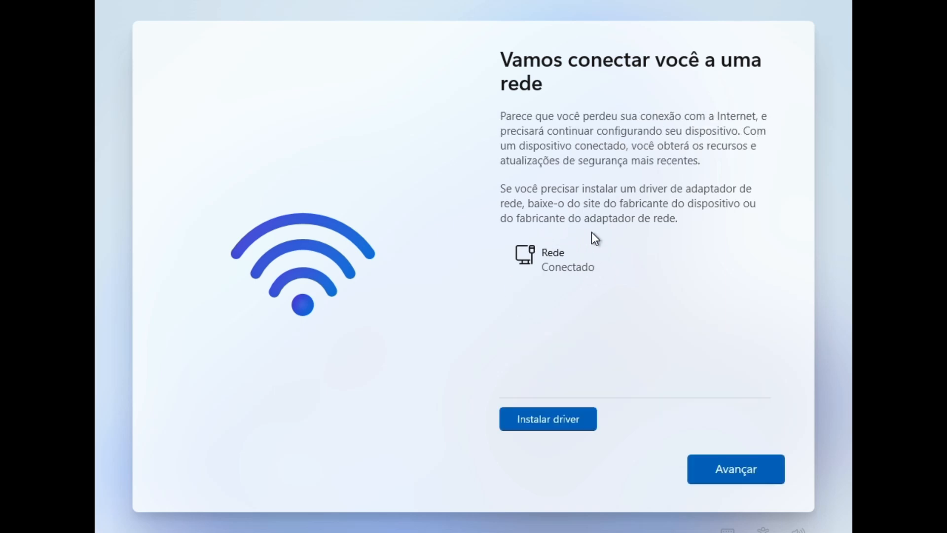
click(738, 467)
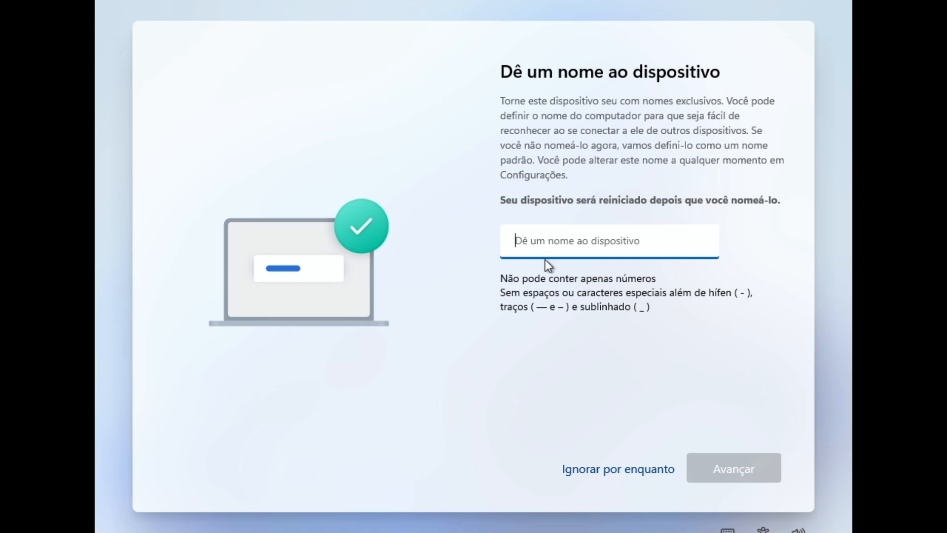
- Leave the device unnamed with 'Ignorar por enquanto'
click(584, 471)
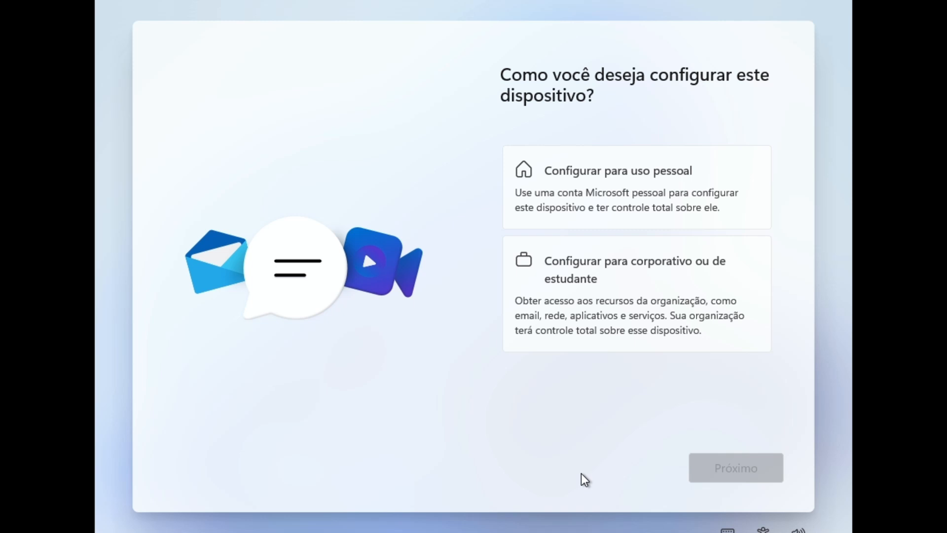
- Choose work or school setup, then 'Ingresso no domínio' from the sign-in options
click(617, 283)
click(731, 472)
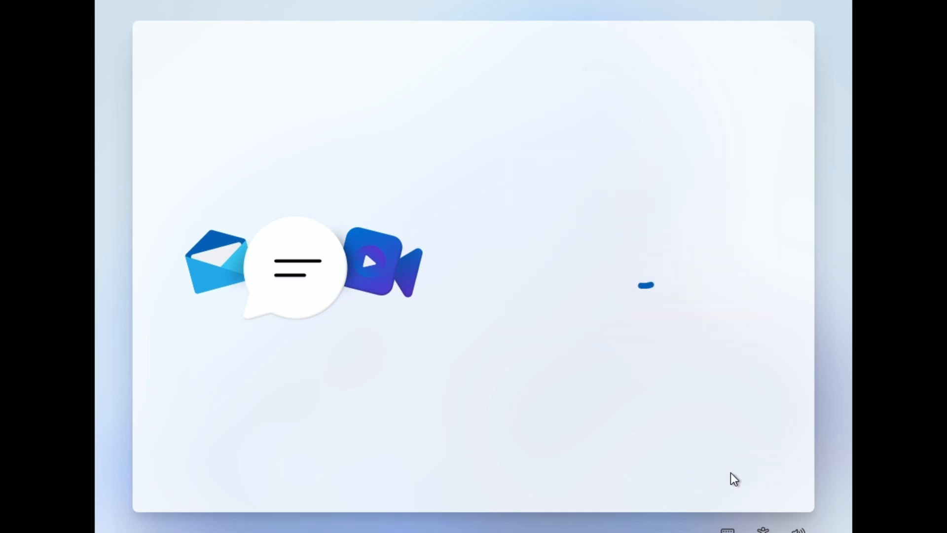
click(538, 298)
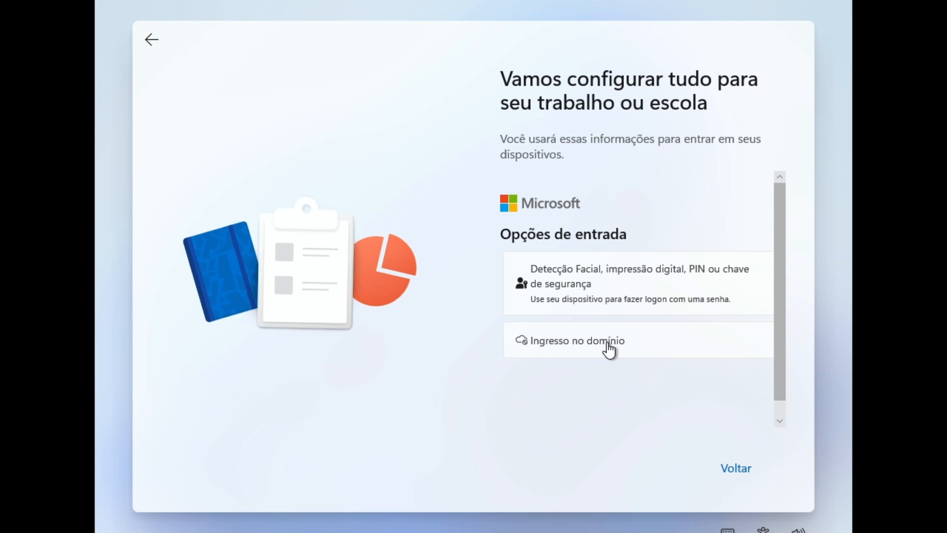
click(606, 347)
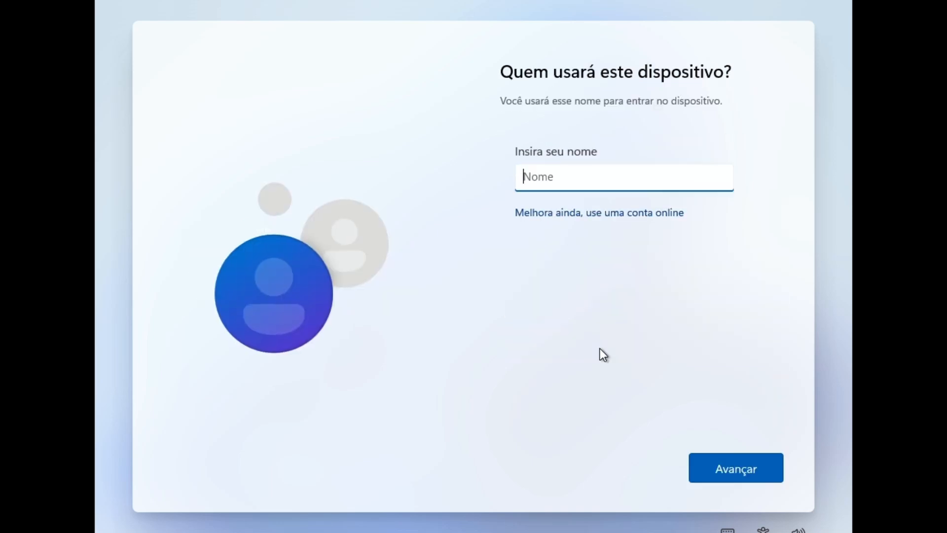
- Enter the local account name, then set and confirm its password
text(V)
click(721, 467)
text(••••••)
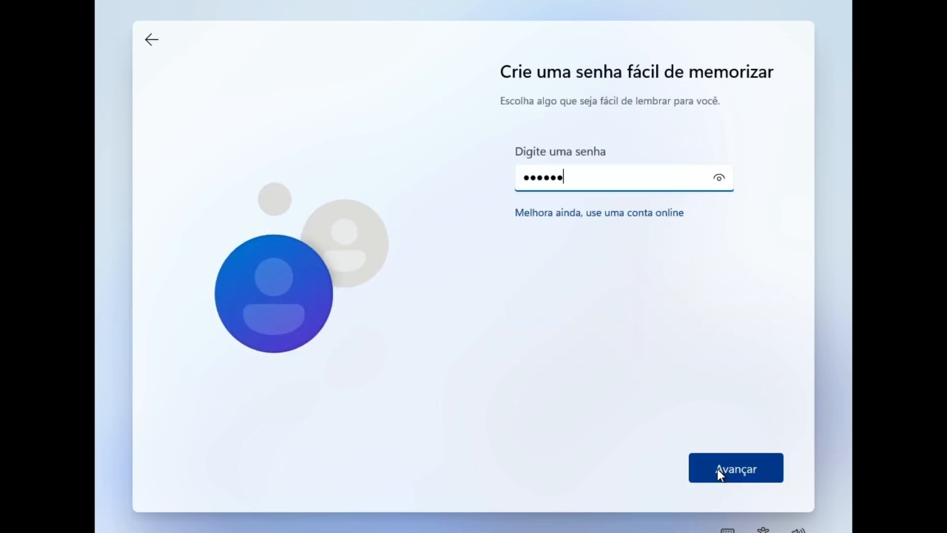
click(711, 469)
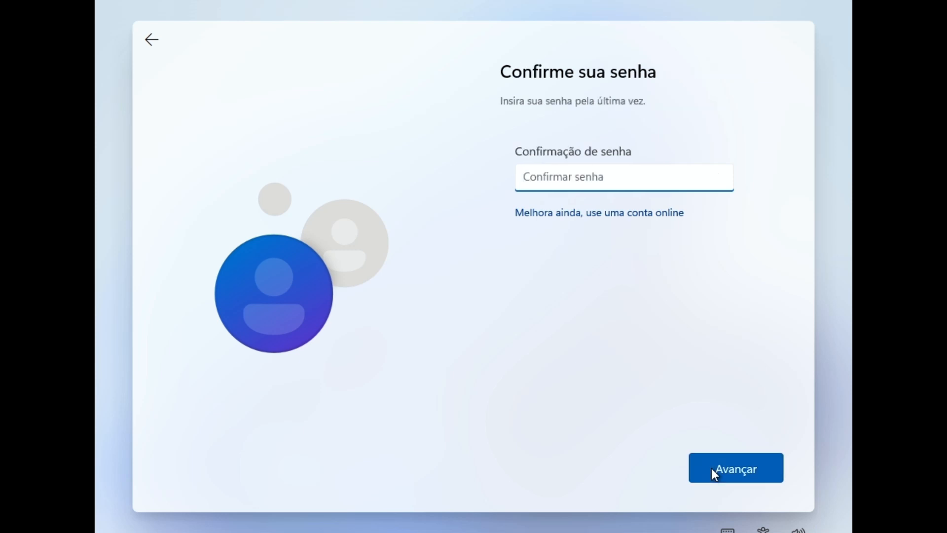
text(••••••)
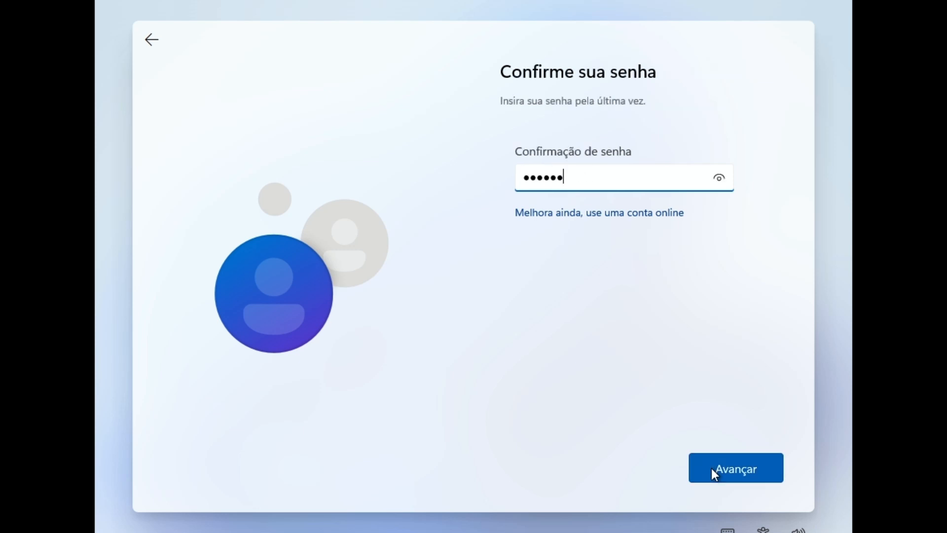
click(712, 468)
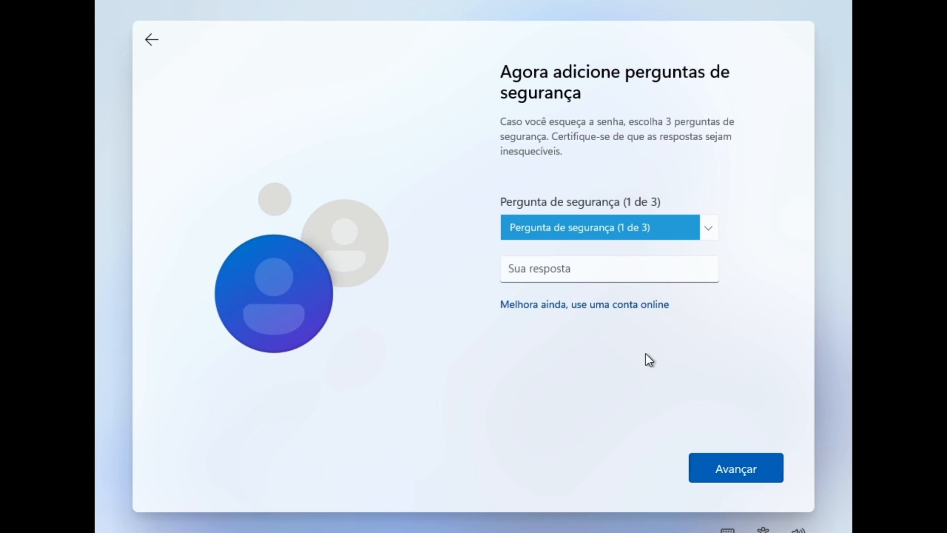
- Choose three security questions, including city of birth, and answer each one
click(637, 228)
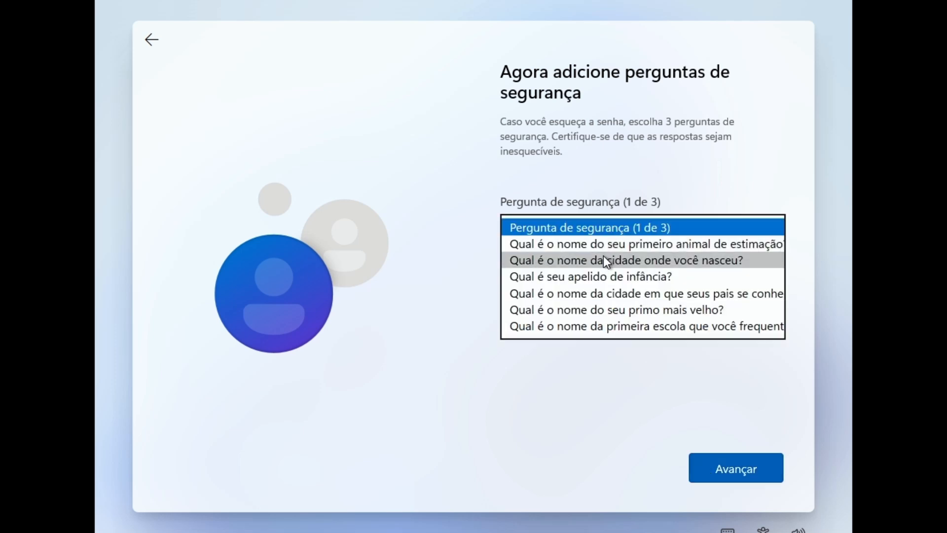
click(606, 260)
click(566, 268)
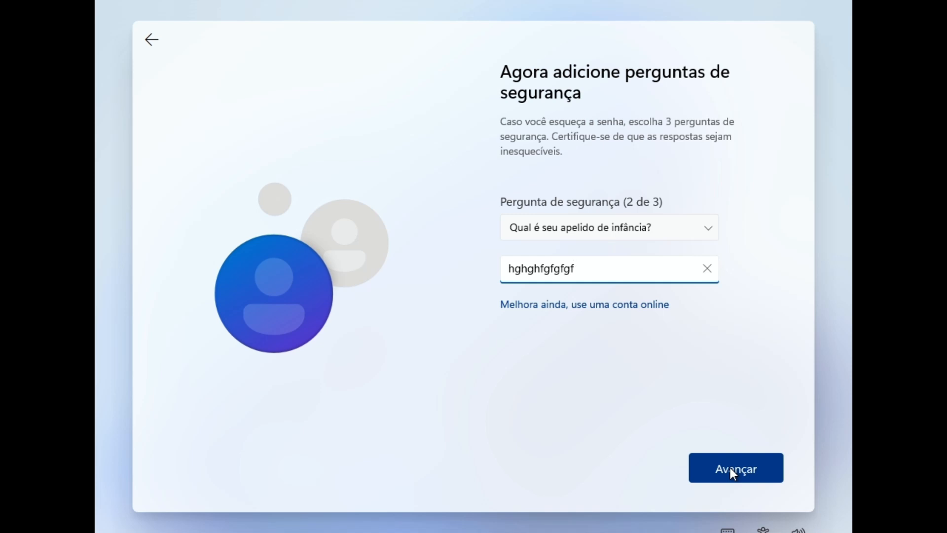
click(731, 468)
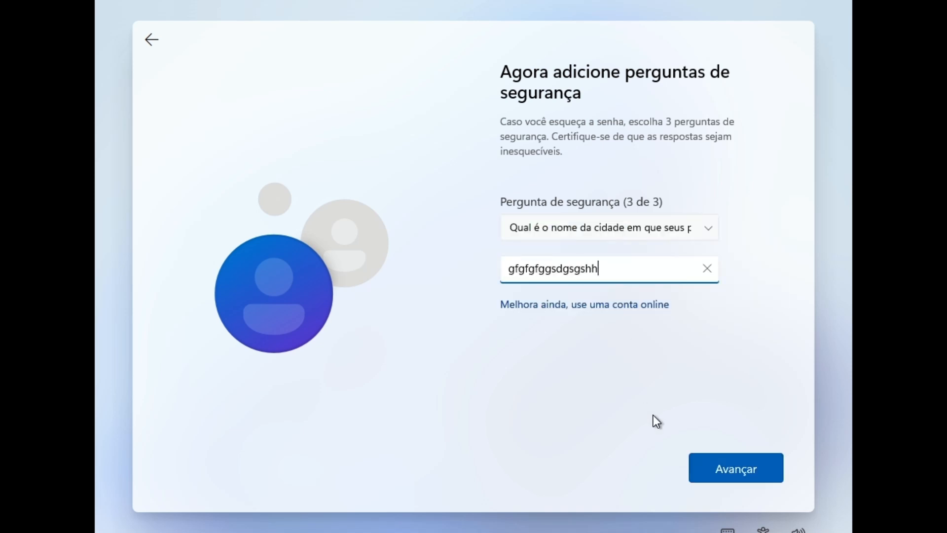
click(732, 464)
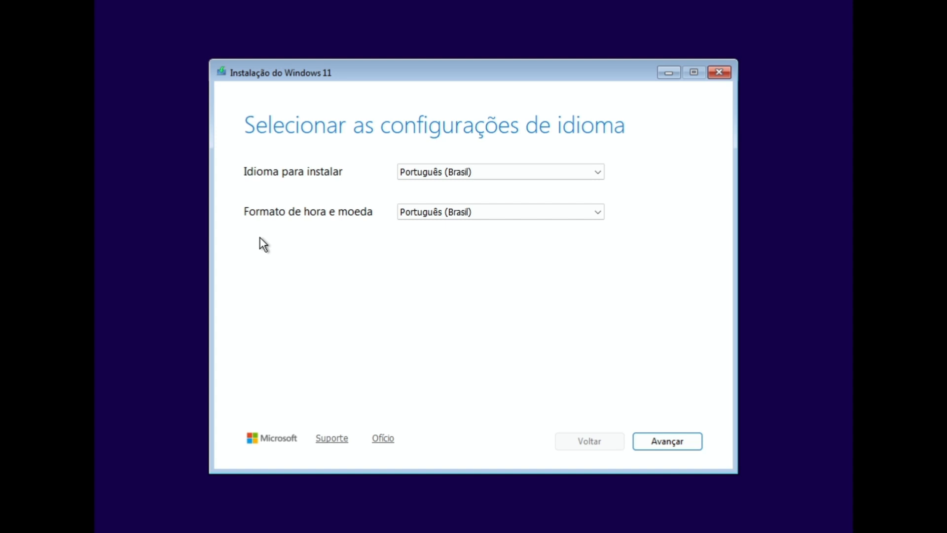
- Restart Setup past the language and keyboard pages and accept the disk-erase warning
click(673, 441)
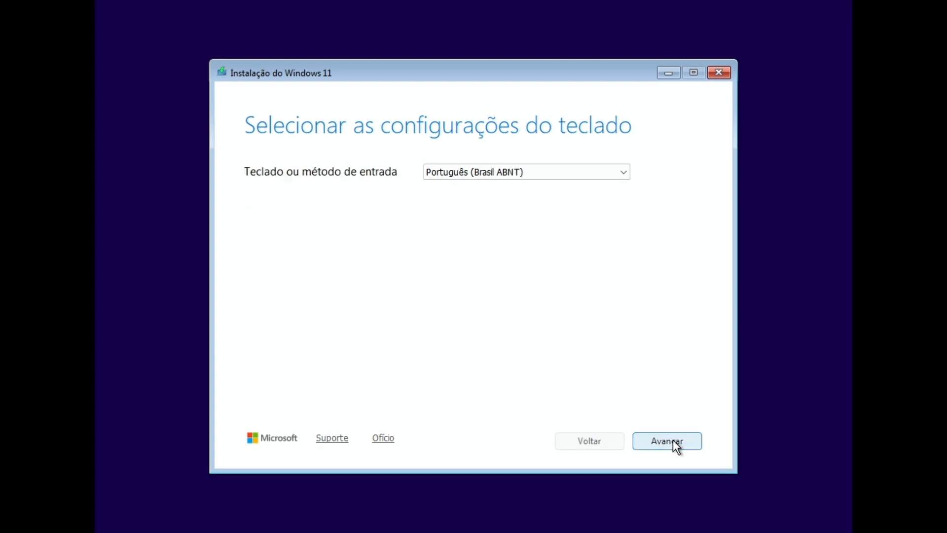
click(659, 441)
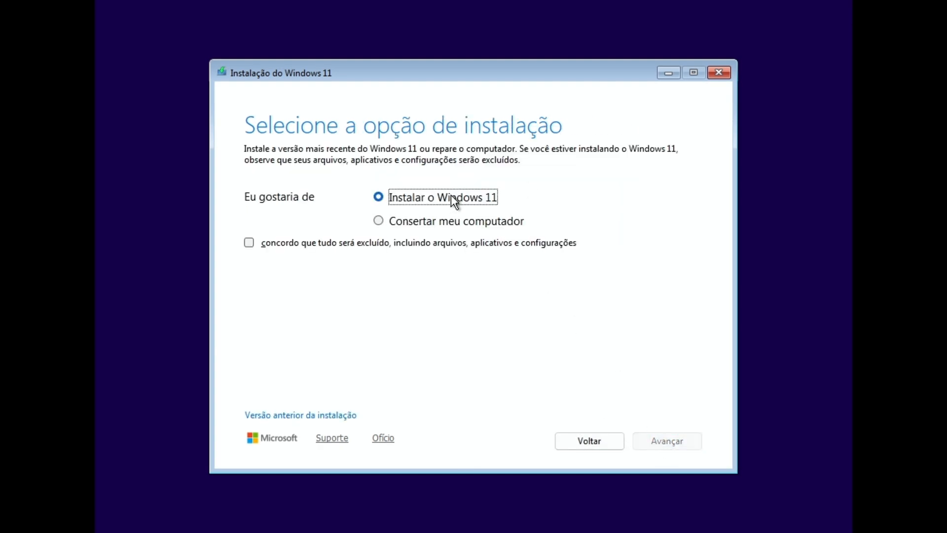
click(334, 242)
click(684, 440)
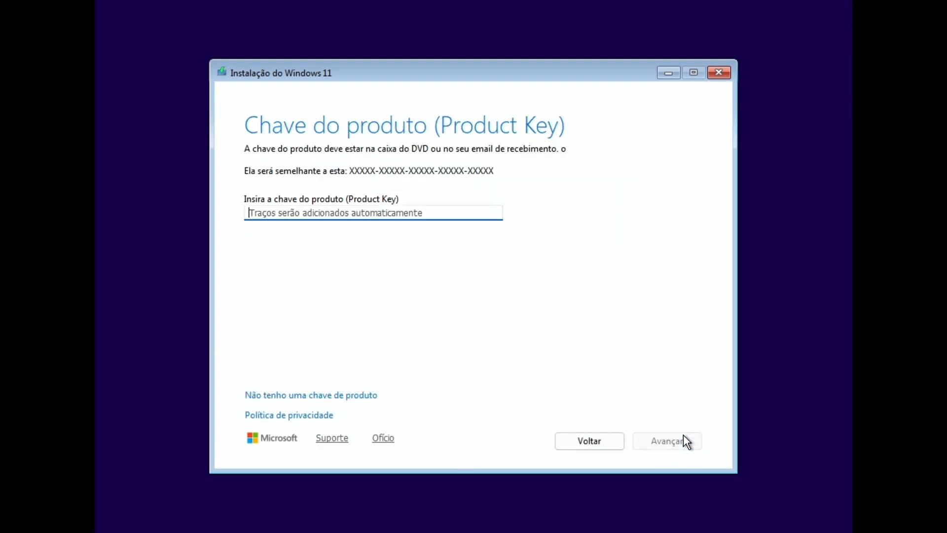
- Skip the product key, accept edition and license, and install onto Disco 0's unallocated space
click(336, 395)
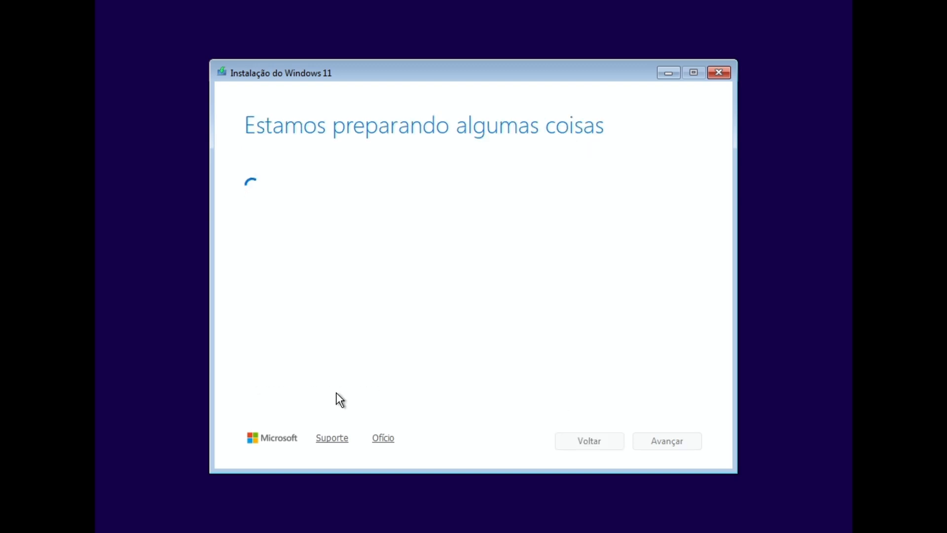
click(663, 443)
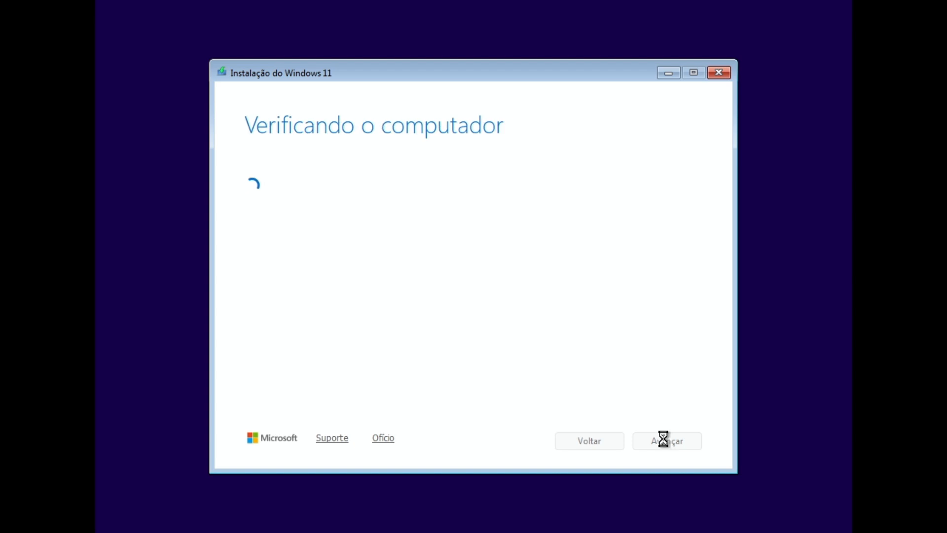
click(664, 441)
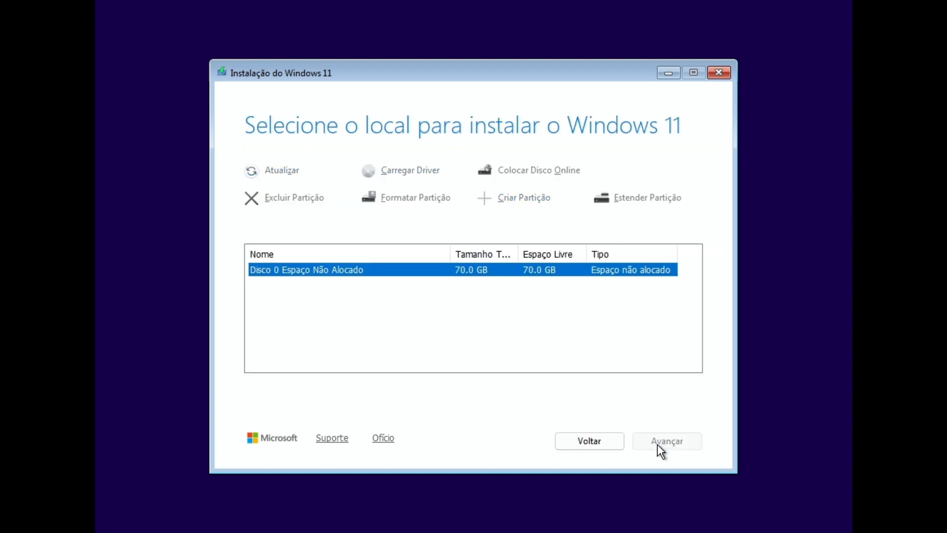
click(657, 442)
click(656, 442)
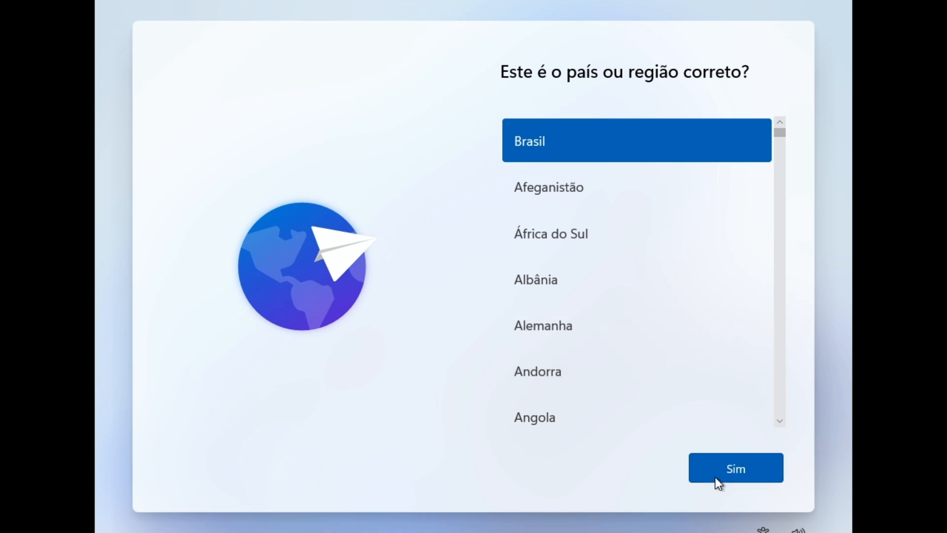
- Confirm Brasil and Português (Brasil ABNT2), skip a second layout, then open an admin command prompt
click(717, 473)
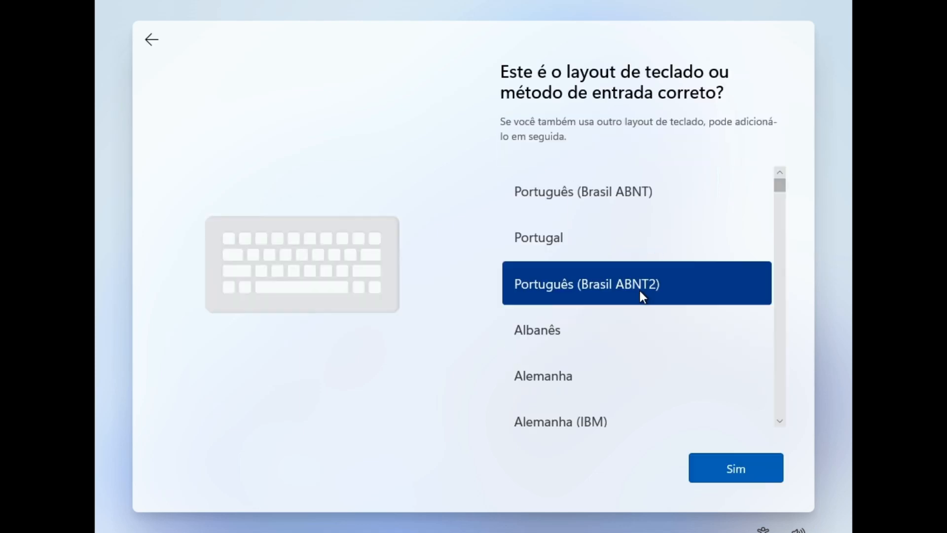
click(733, 466)
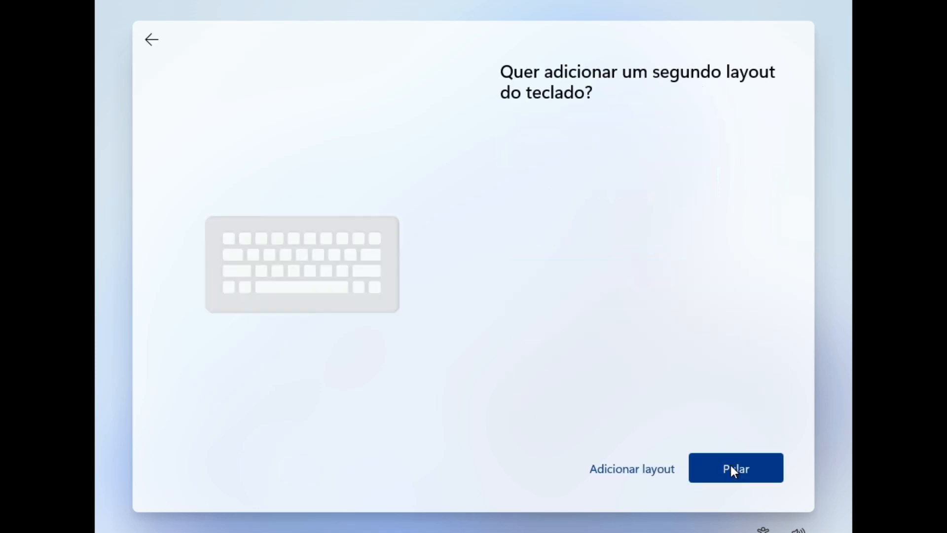
click(731, 466)
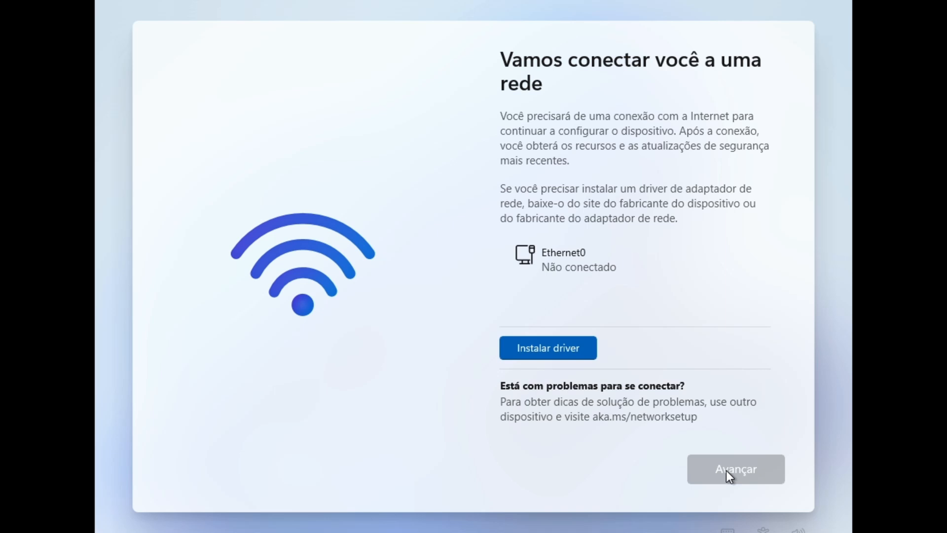
key(shift+F10)
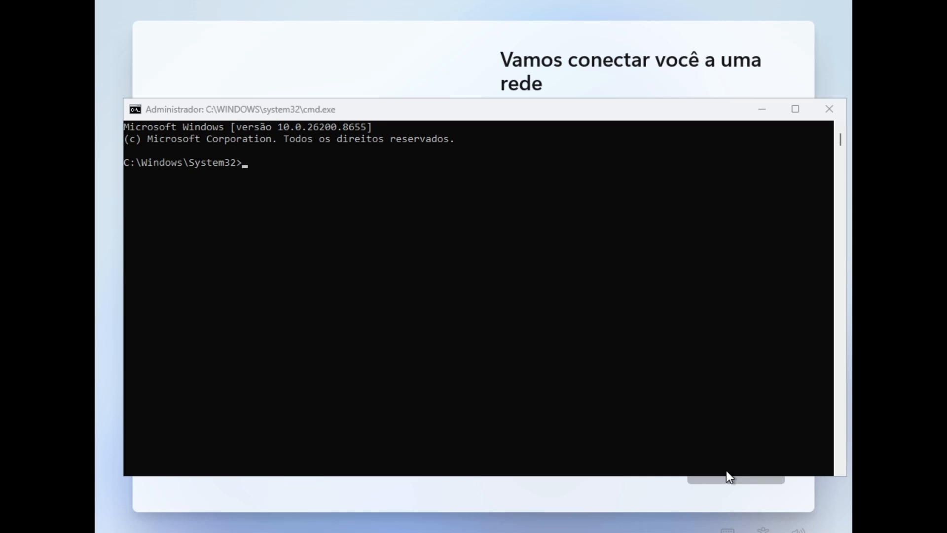
- Run 'start ms-cxh:localonly' in the command prompt to open the local user creation window
click(726, 471)
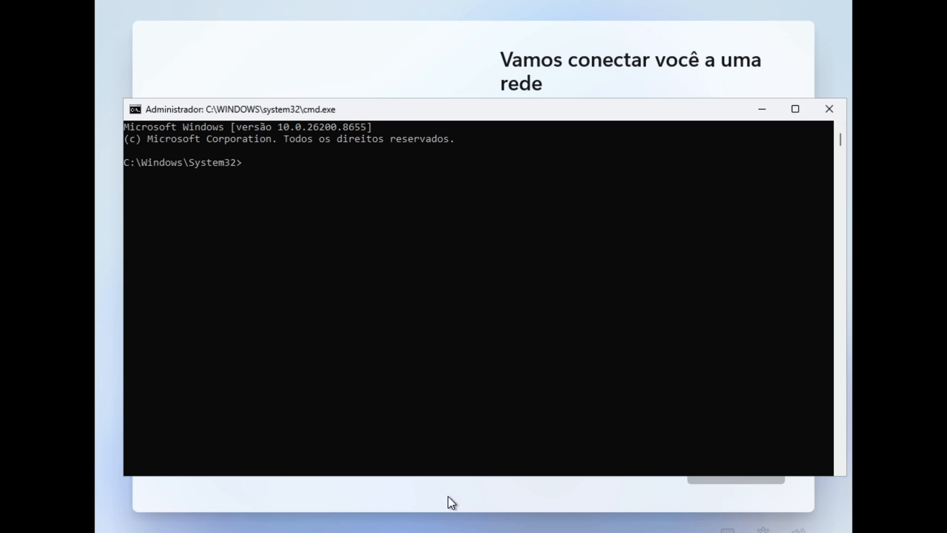
text(start ms-chx:localonly)
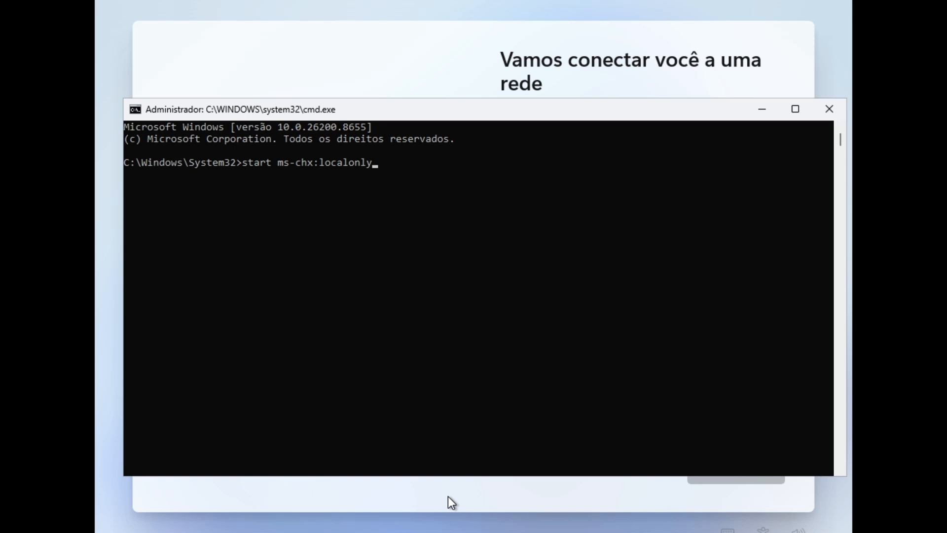
key(Escape)
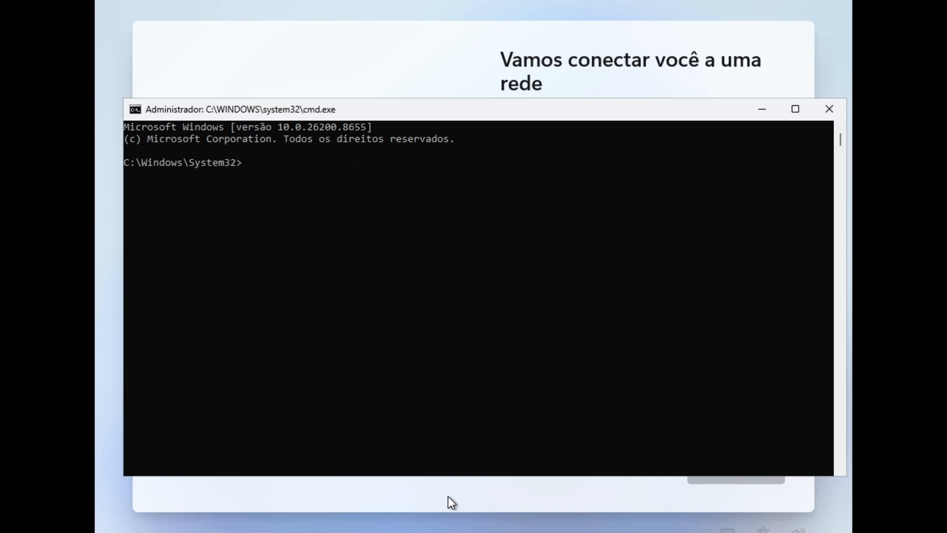
text(oobe /bypassnro)
key(BackSpace)
key(BackSpace)
key(BackSpace)
key(BackSpace)
key(BackSpace)
key(BackSpace)
key(BackSpace)
key(BackSpace)
key(BackSpace)
key(BackSpace)
key(BackSpace)
key(BackSpace)
key(BackSpace)
key(BackSpace)
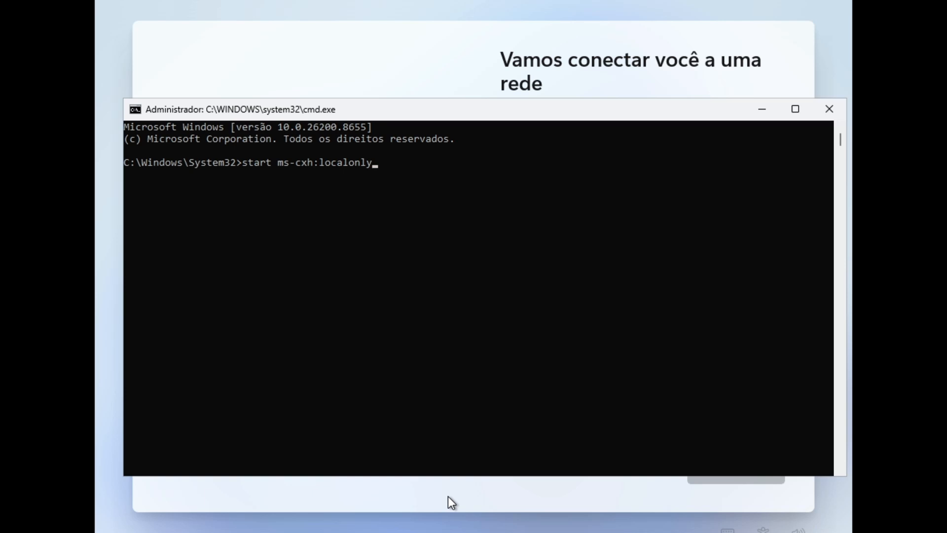
key(Return)
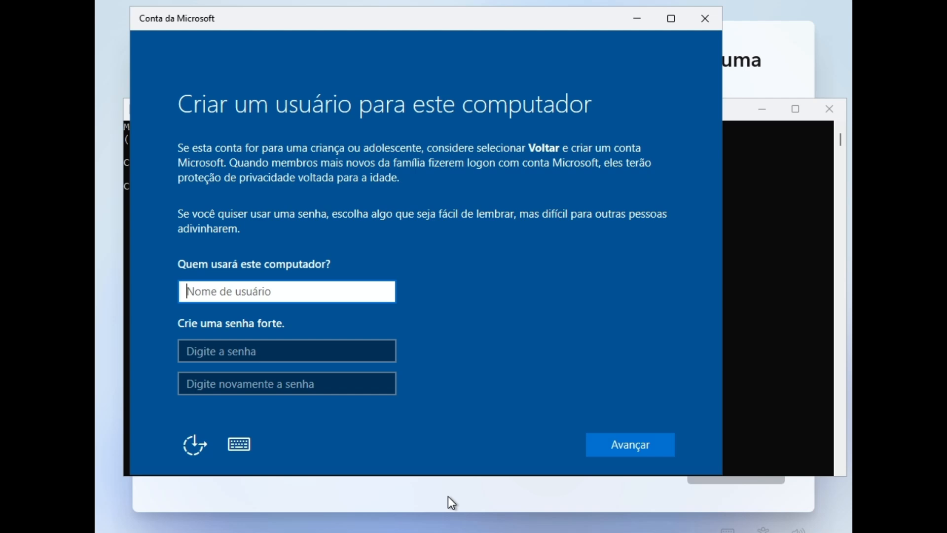
- Enter the new local account's username, then type its password and confirm it
text(Victor)
key(Tab)
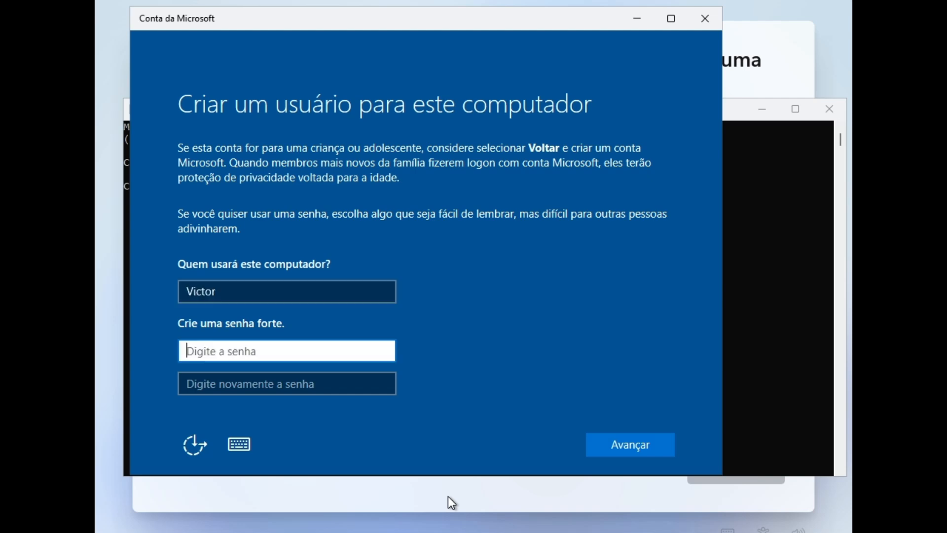
text(1234567)
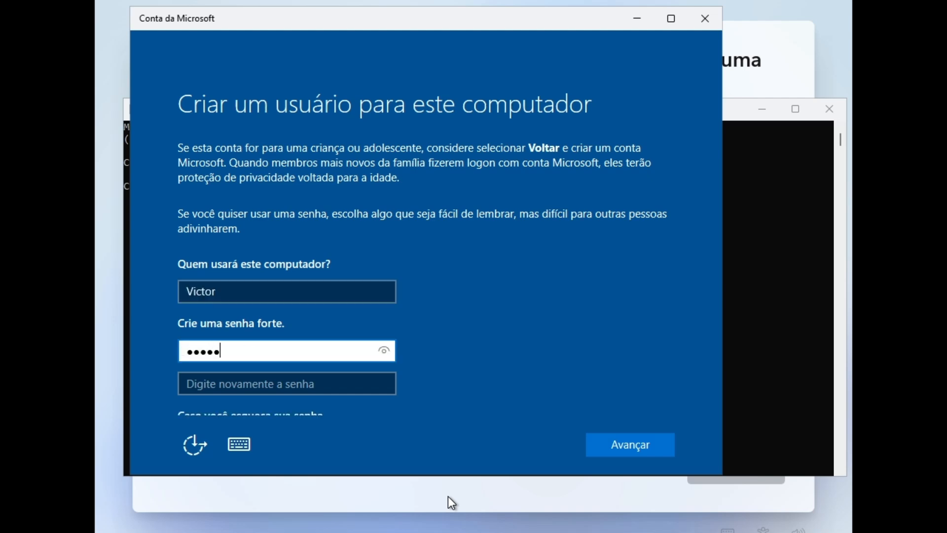
key(Tab)
text(1234567)
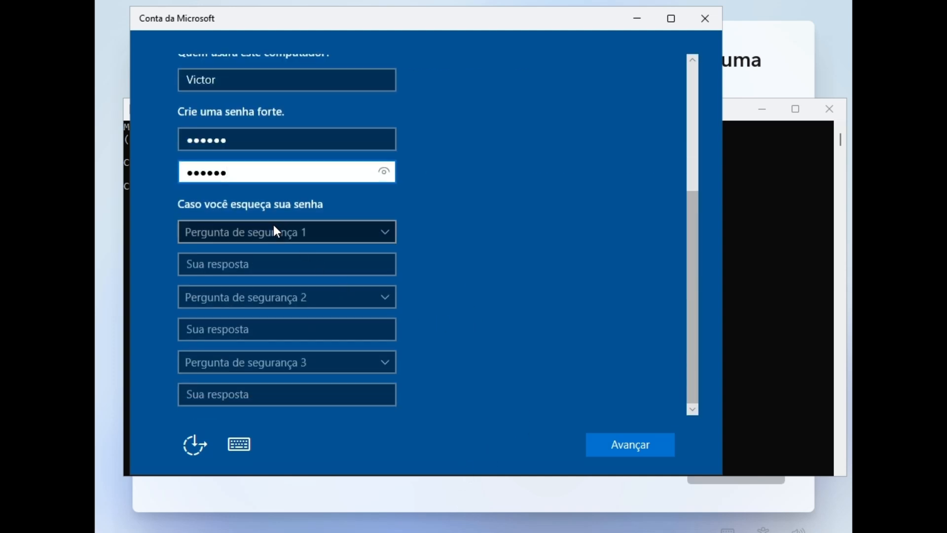
- Answer the pet, childhood nickname and city security questions, then submit the account
click(275, 230)
click(305, 247)
click(275, 262)
text(thththththt)
click(285, 299)
click(266, 344)
click(266, 329)
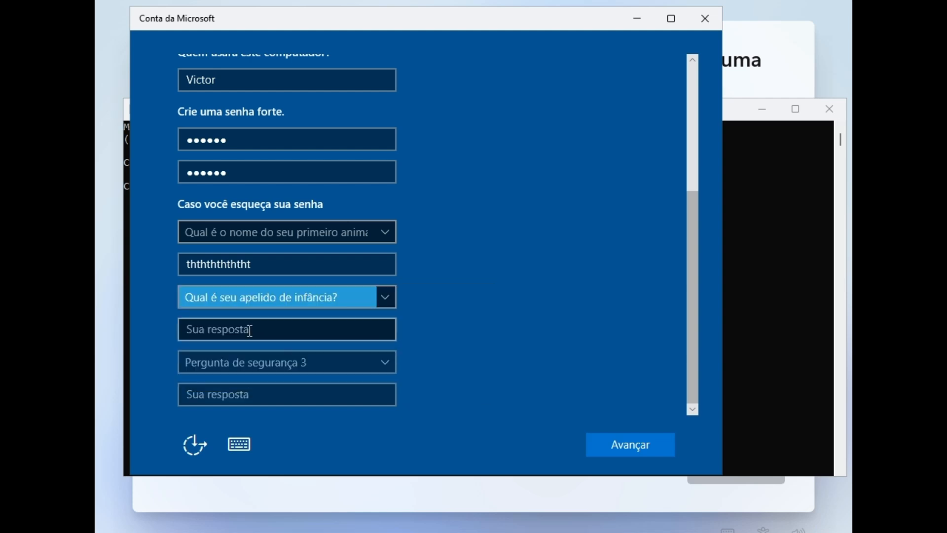
text(efffefefef)
click(245, 369)
click(240, 419)
click(243, 396)
text(yiyiyiyiyiyi)
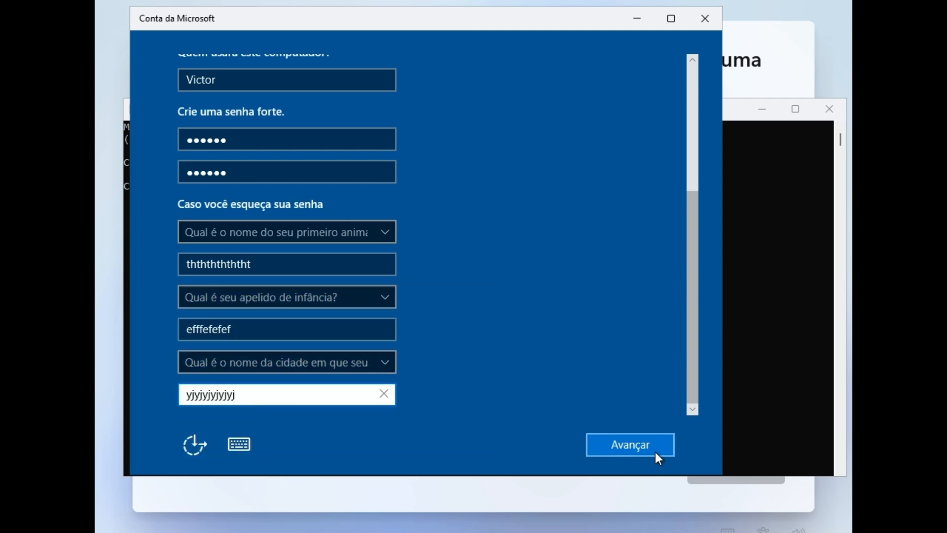
click(644, 443)
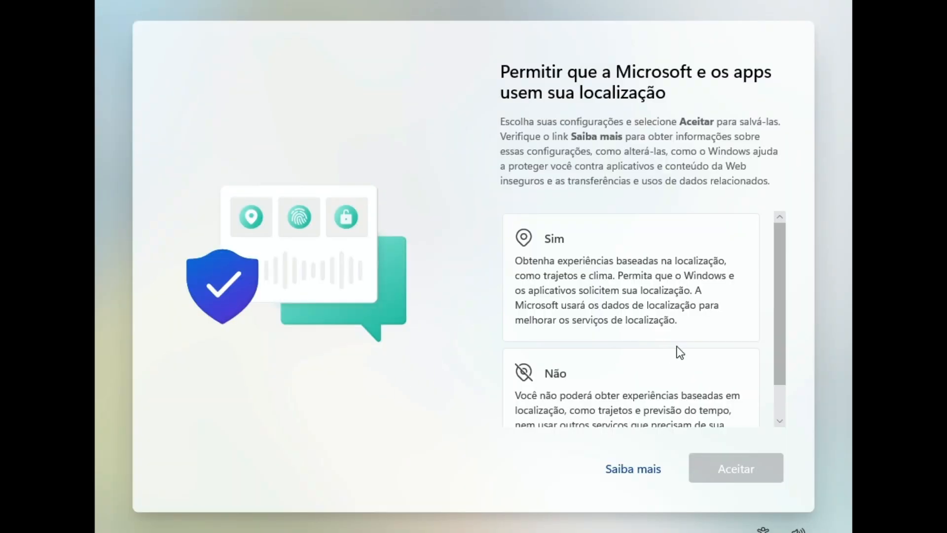
- Decline location sharing and Localizar meu dispositivo, accepting each choice
click(628, 381)
click(727, 467)
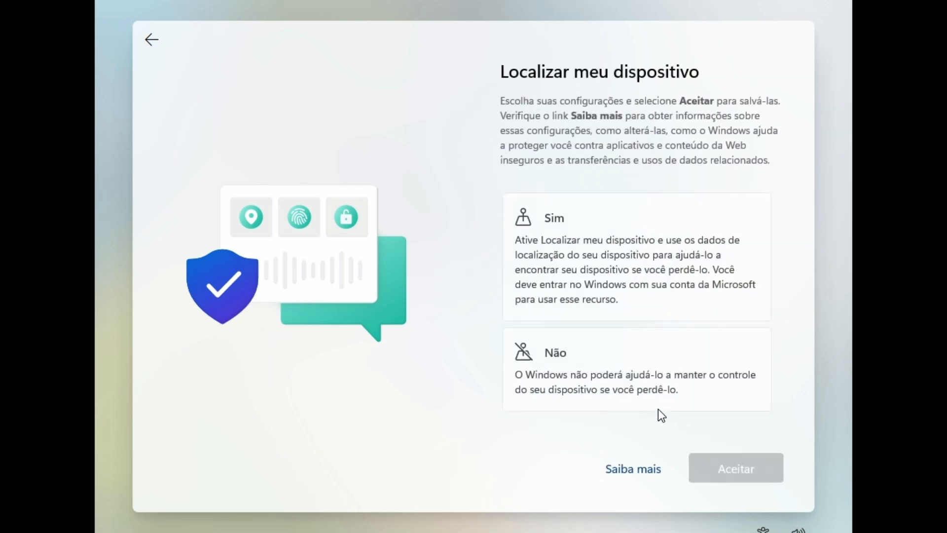
click(672, 403)
click(726, 467)
- Set diagnostics to Apenas Obrigatórios and decline inking and typing data, accepting each
scroll(676, 395, down, 5)
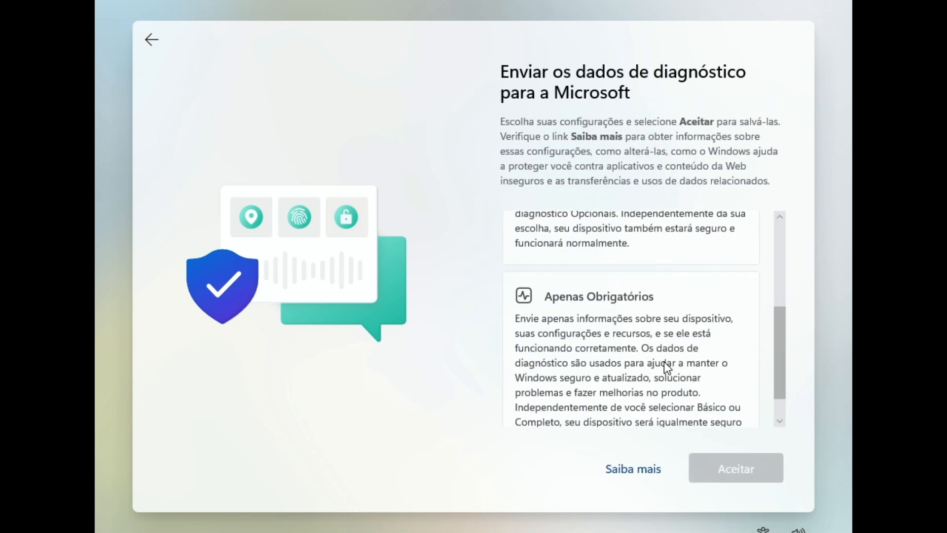
click(664, 363)
click(735, 468)
click(676, 414)
click(735, 467)
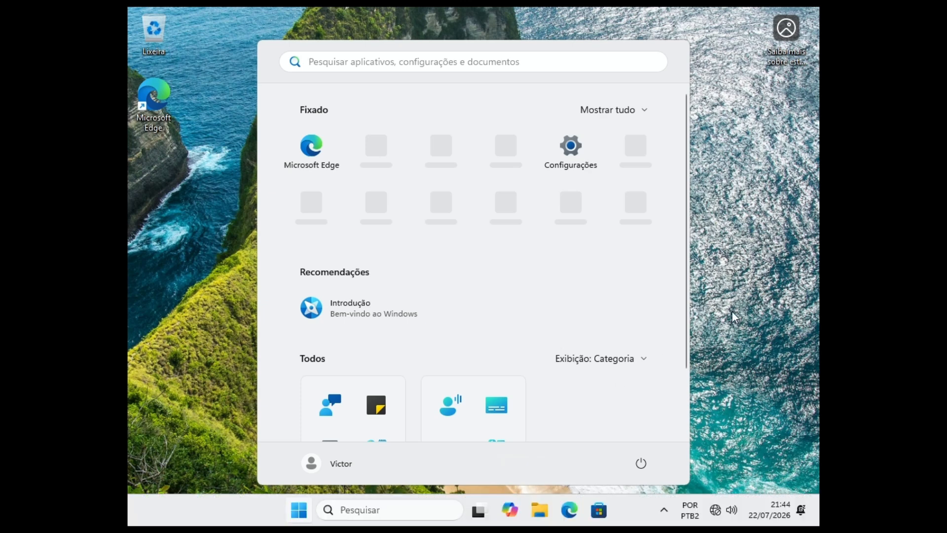
- From the new desktop, open Configurações via Start and go to the Contas page
click(750, 288)
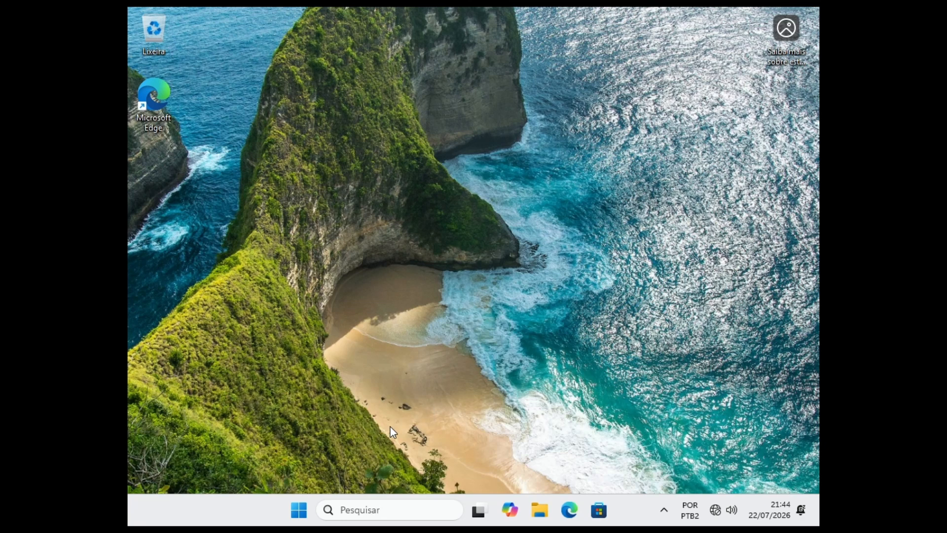
click(299, 509)
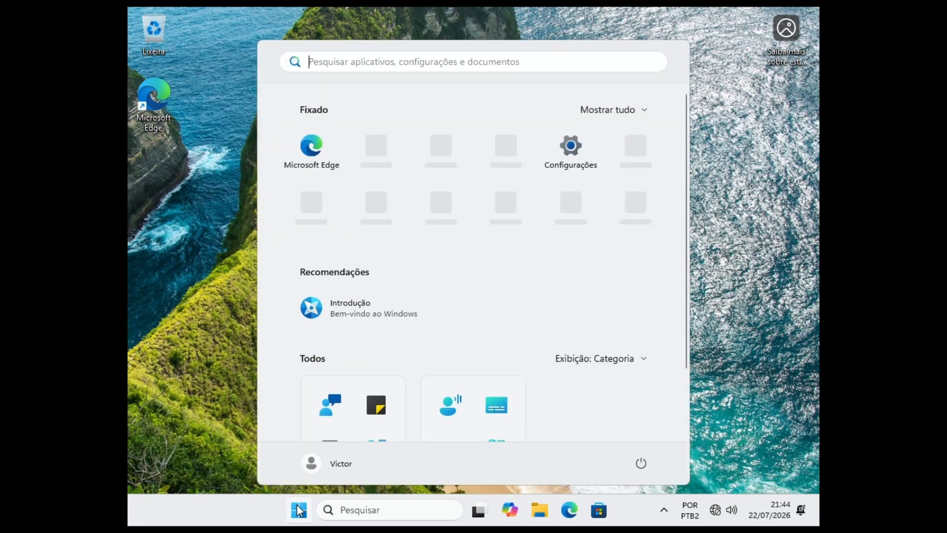
click(575, 142)
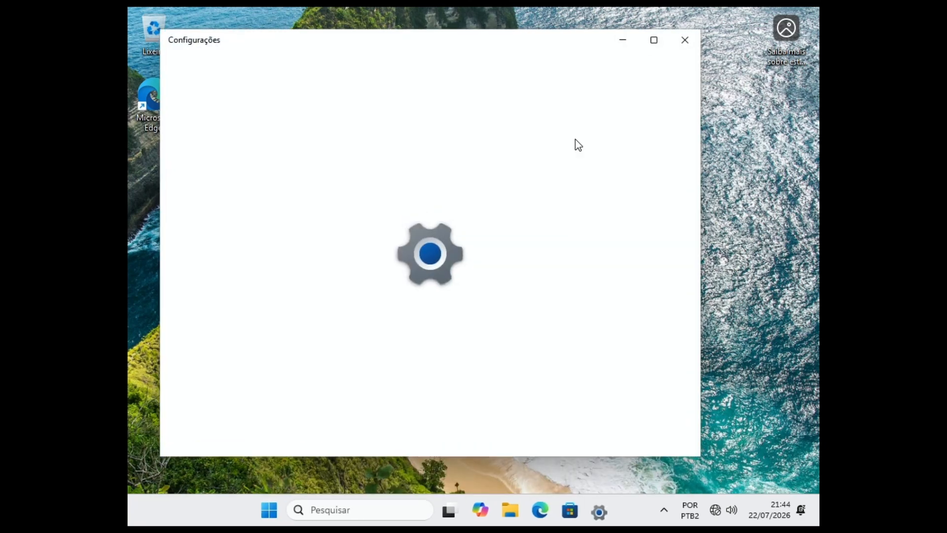
click(175, 282)
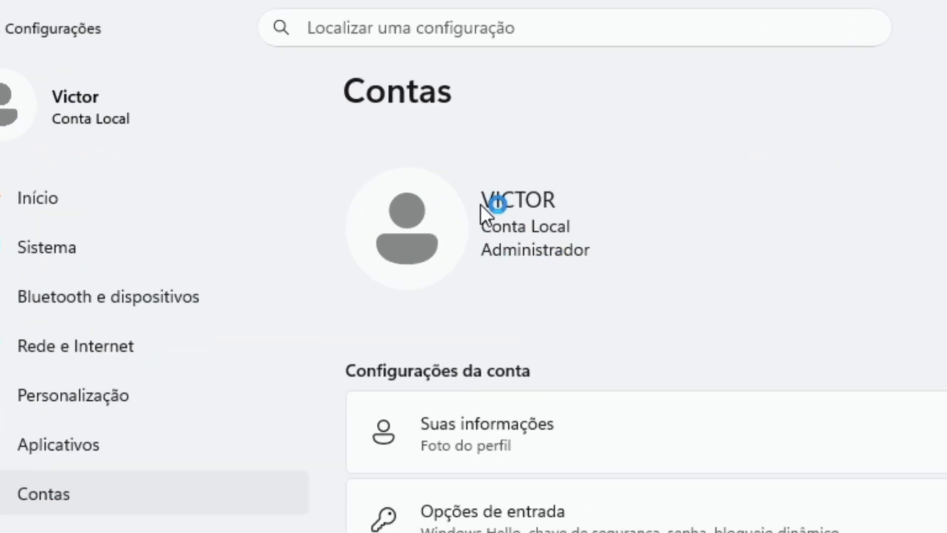